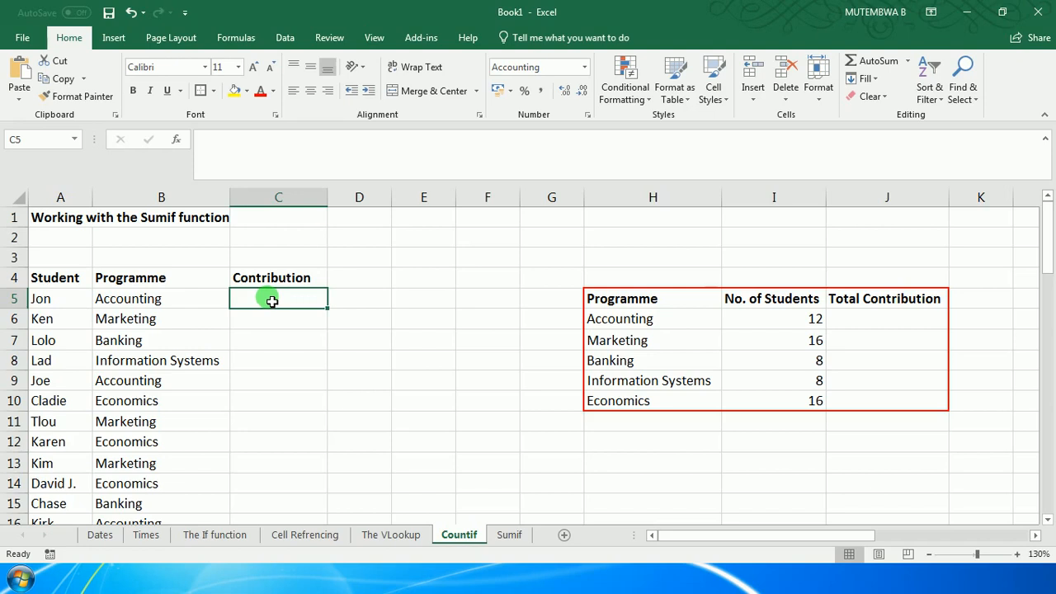
# - Start a VLOOKUP formula in C5 that uses the student's programme in B5 as the lookup value
pyautogui.write('=')
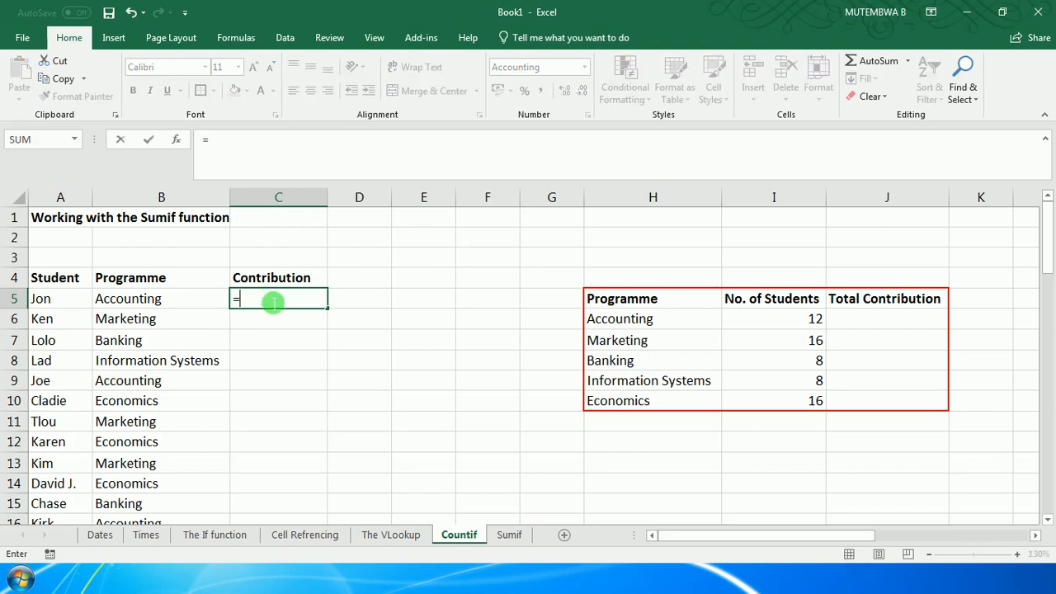
pyautogui.write('vloo')
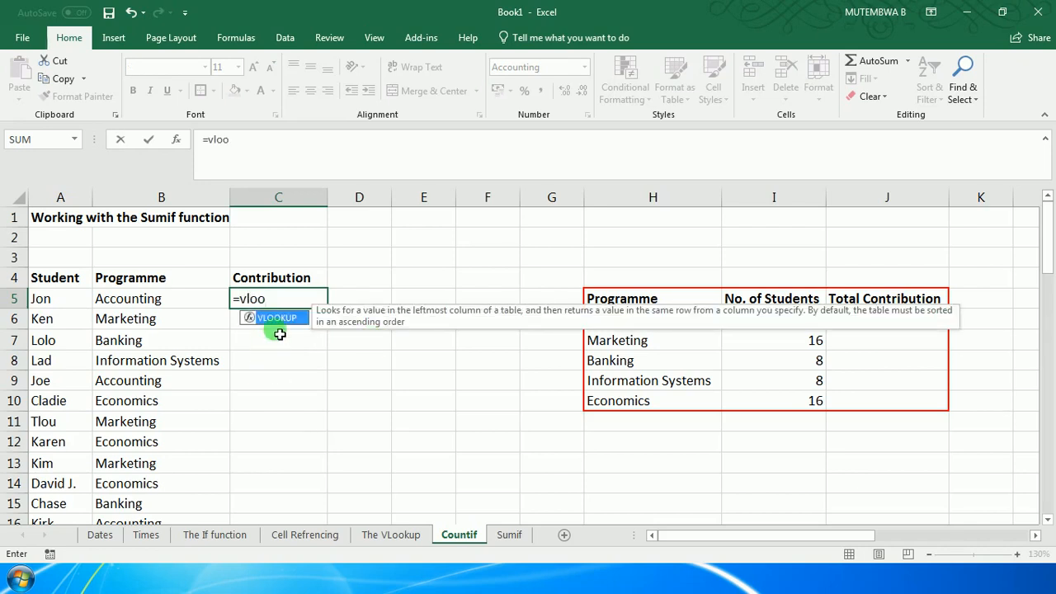
pyautogui.click(278, 318)
pyautogui.click(280, 320)
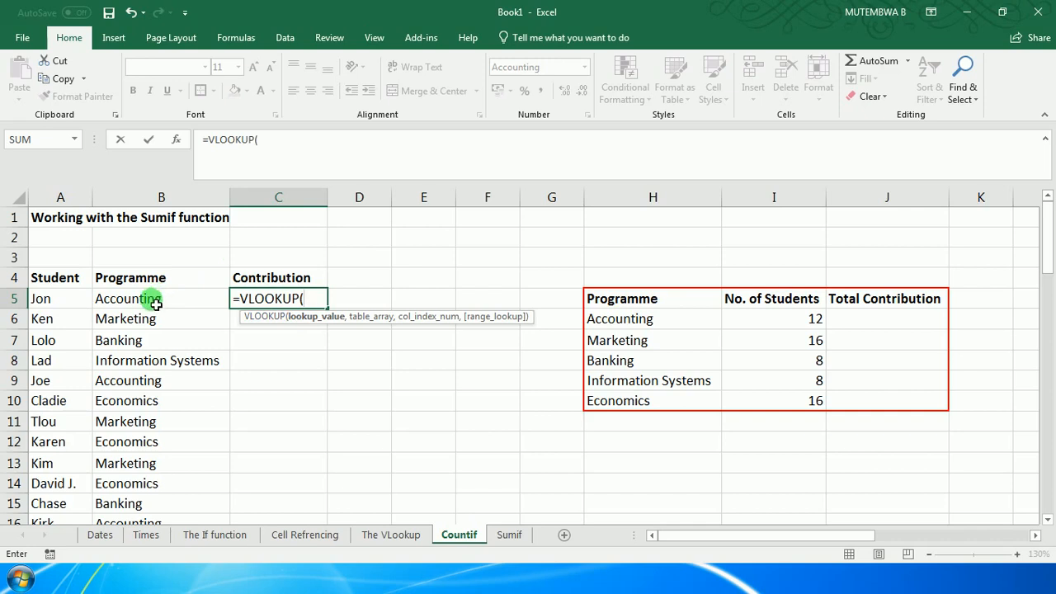
pyautogui.click(155, 303)
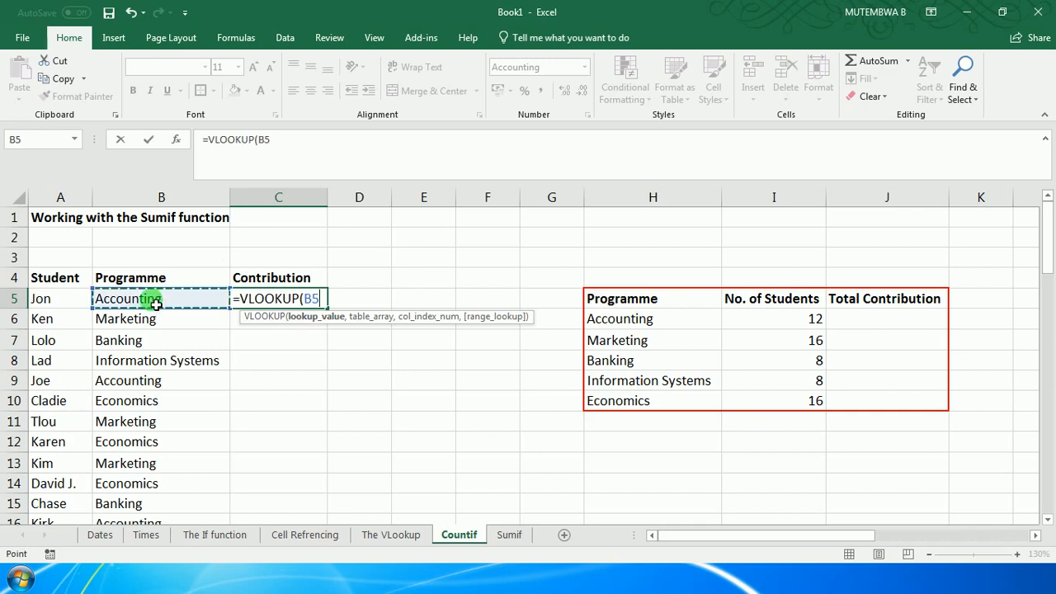
pyautogui.write(',')
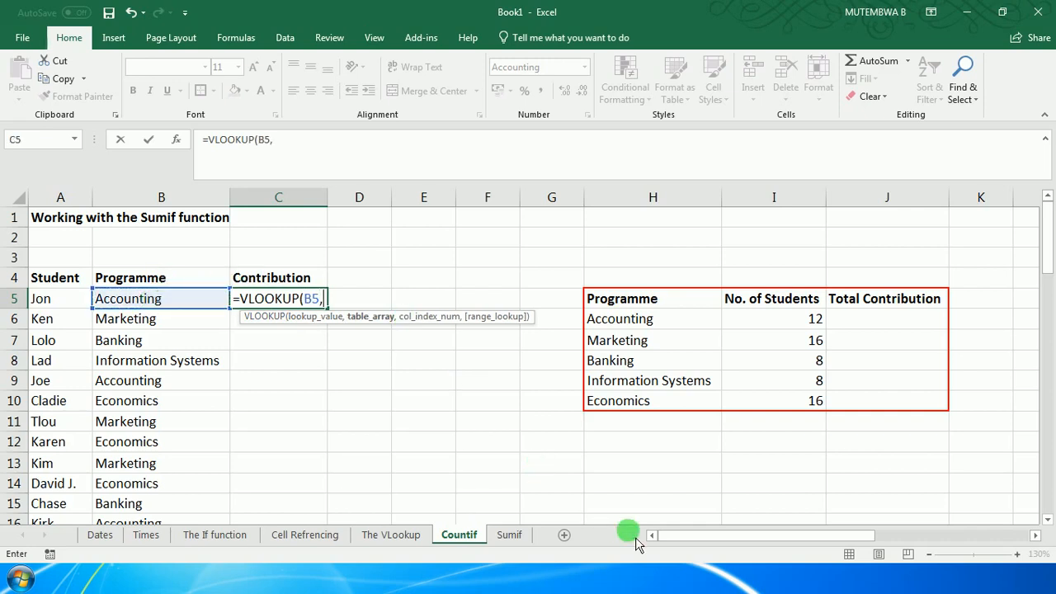
# - Complete the C5 VLOOKUP with the absolute table array $O$8:$Q$12, column index 3 and FALSE for an exact match
pyautogui.moveTo(723, 538); pyautogui.dragTo(1001, 534)
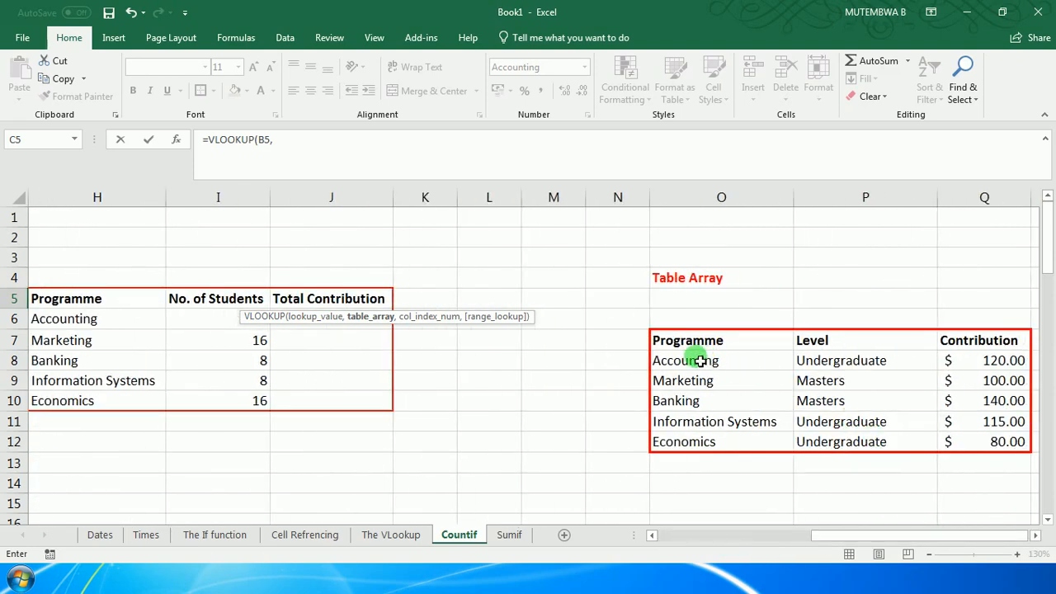
pyautogui.moveTo(700, 360); pyautogui.dragTo(999, 434)
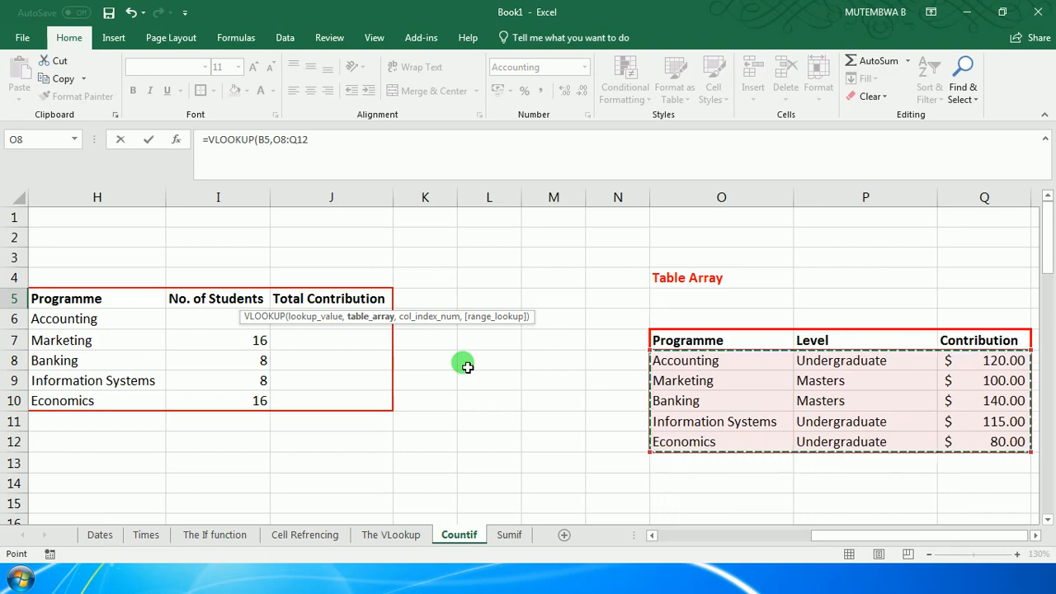
pyautogui.press('F4')
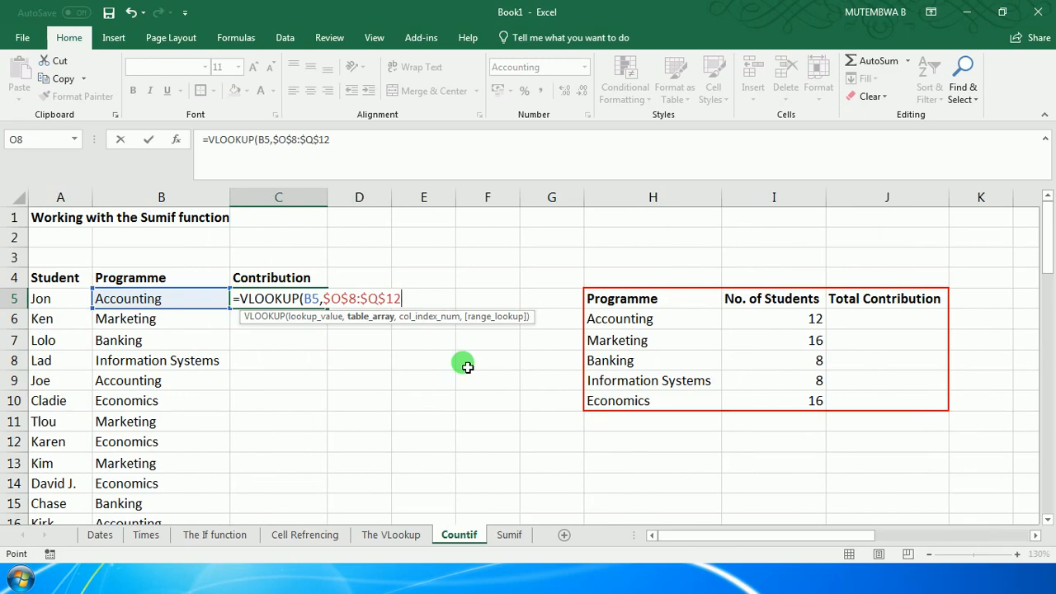
pyautogui.write(',')
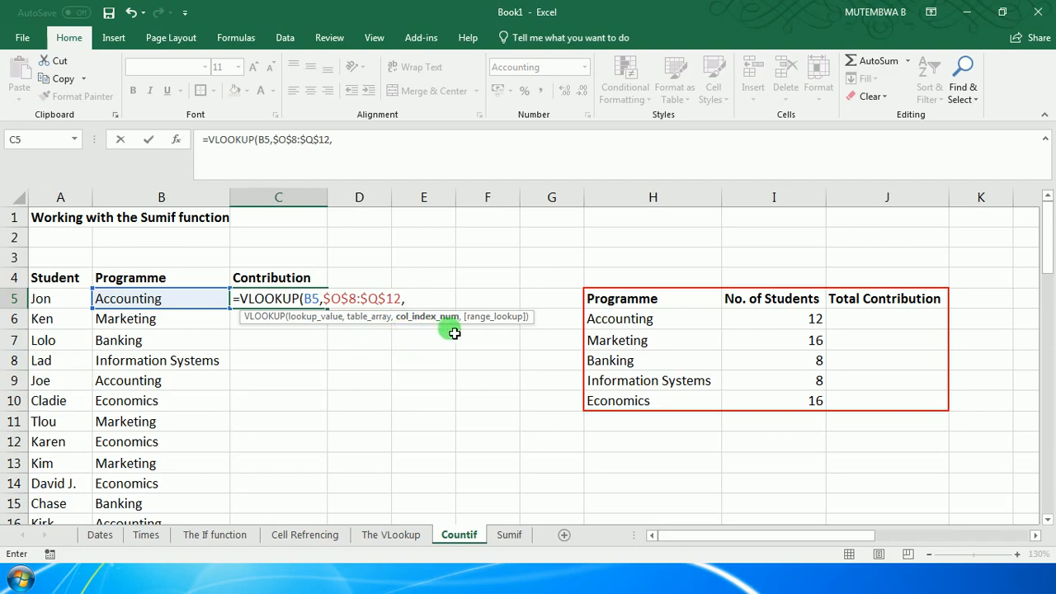
pyautogui.moveTo(768, 533); pyautogui.dragTo(971, 533)
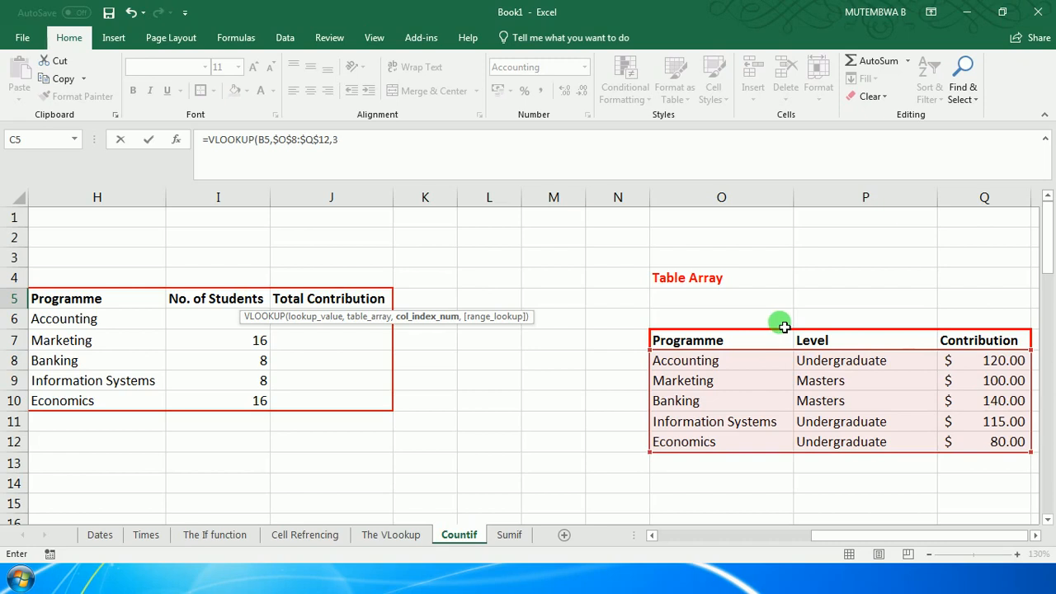
pyautogui.write(',false')
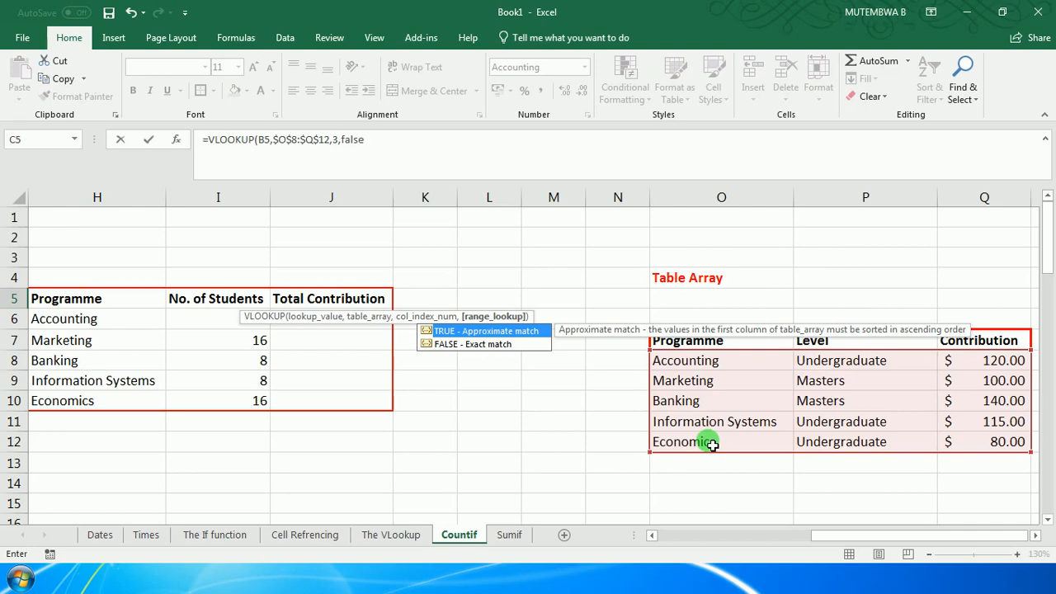
pyautogui.write(')')
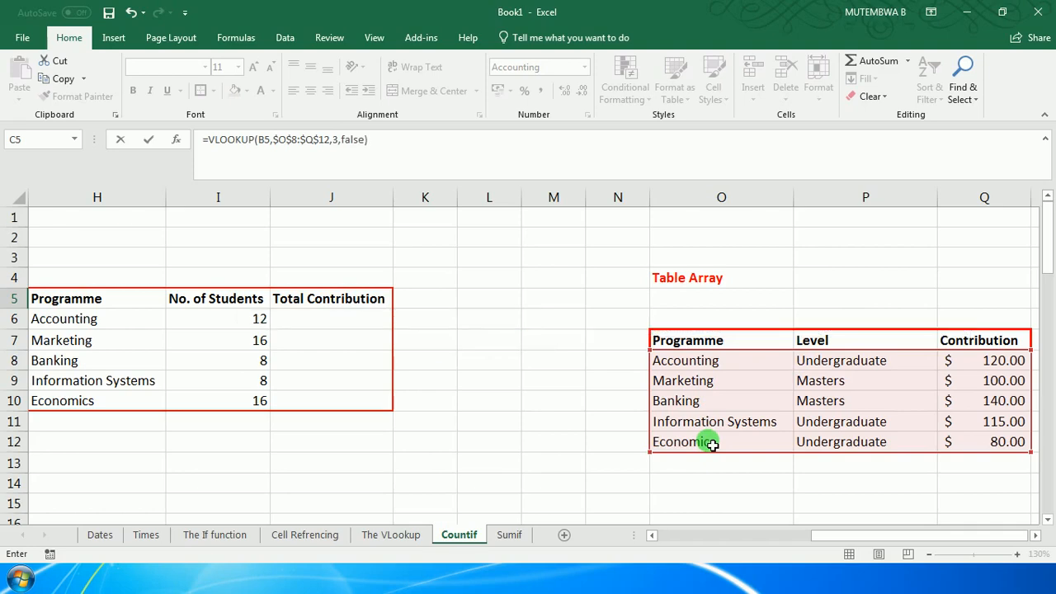
pyautogui.press('Return')
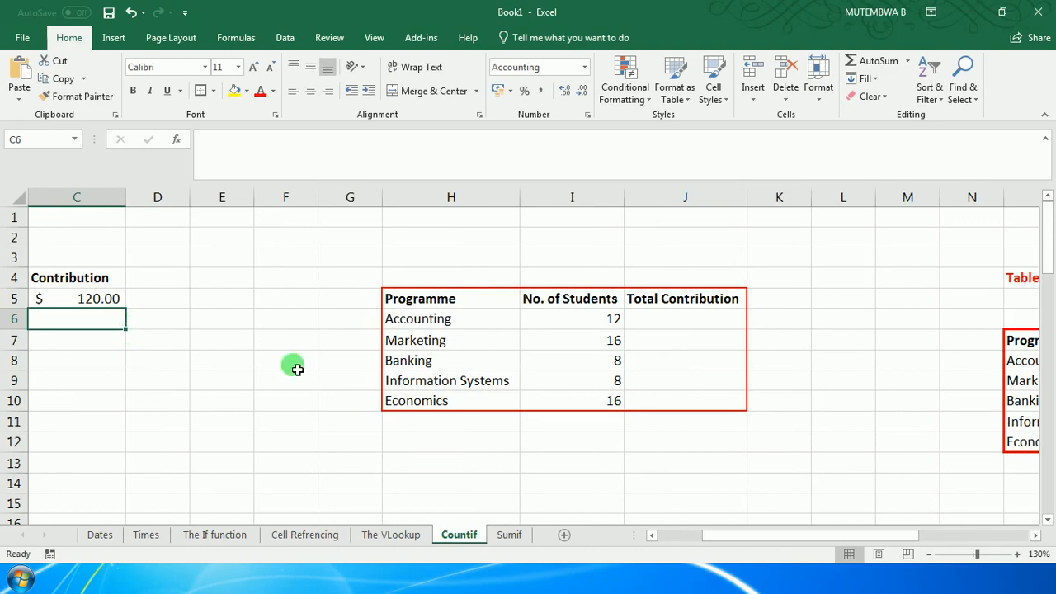
# - Fill the C5 VLOOKUP formula down the Contribution column to the last student in row 64
pyautogui.moveTo(914, 536); pyautogui.dragTo(658, 540)
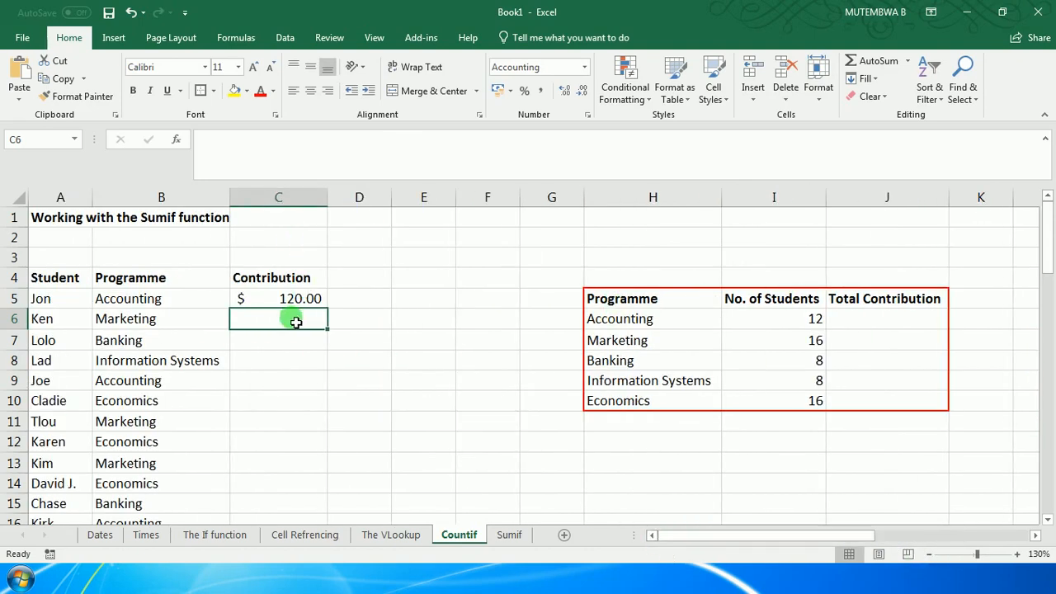
pyautogui.click(285, 298)
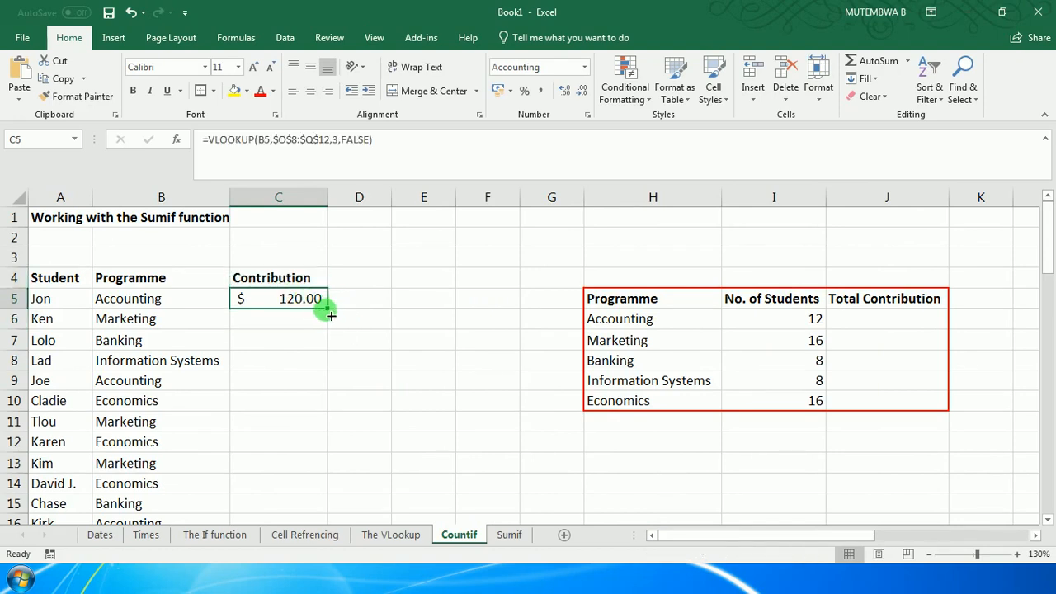
pyautogui.moveTo(330, 315); pyautogui.dragTo(297, 464)
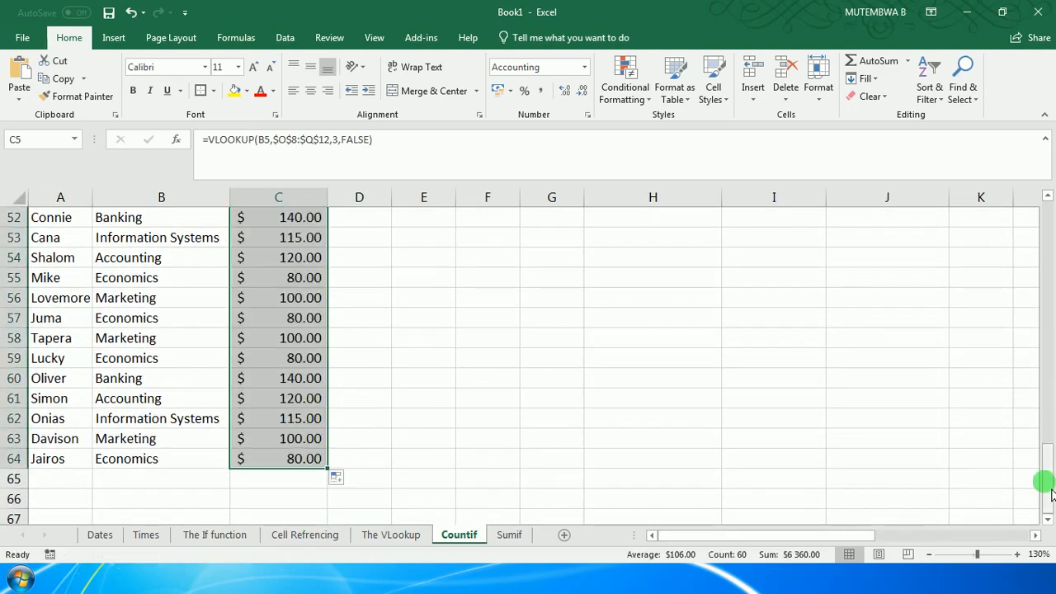
pyautogui.moveTo(1044, 480); pyautogui.dragTo(1031, 169)
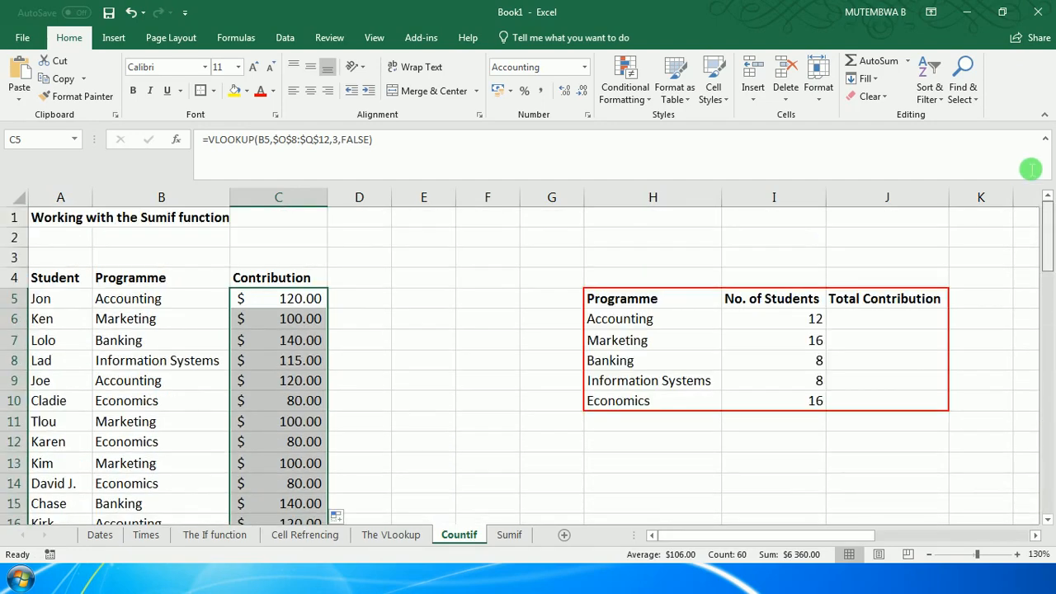
# - Start a SUMIF formula in J6 for Accounting's total contribution, with the absolute criteria range $B$5:$B$64
pyautogui.click(868, 325)
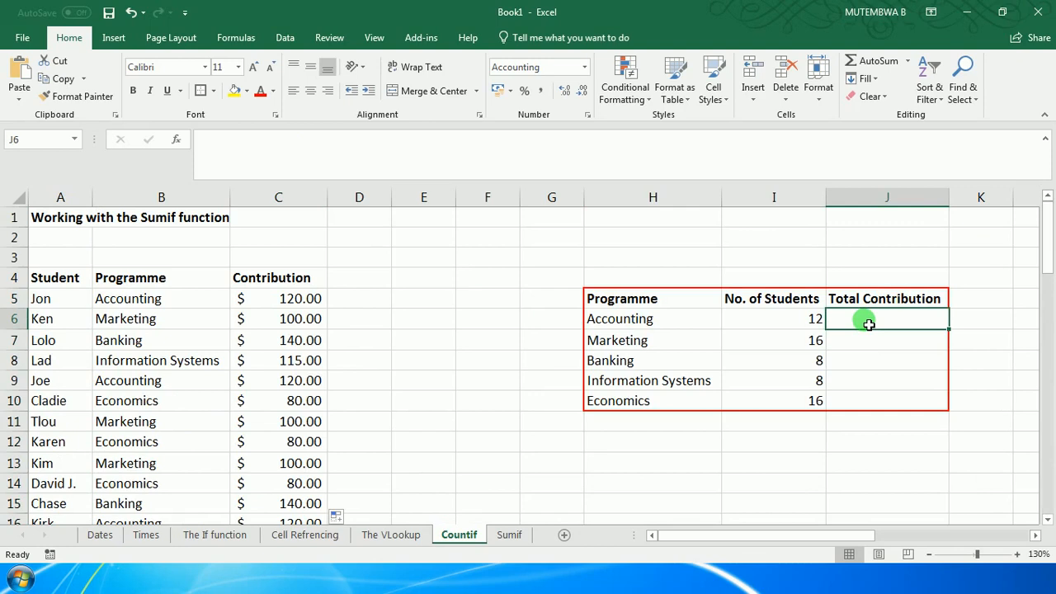
pyautogui.write('=')
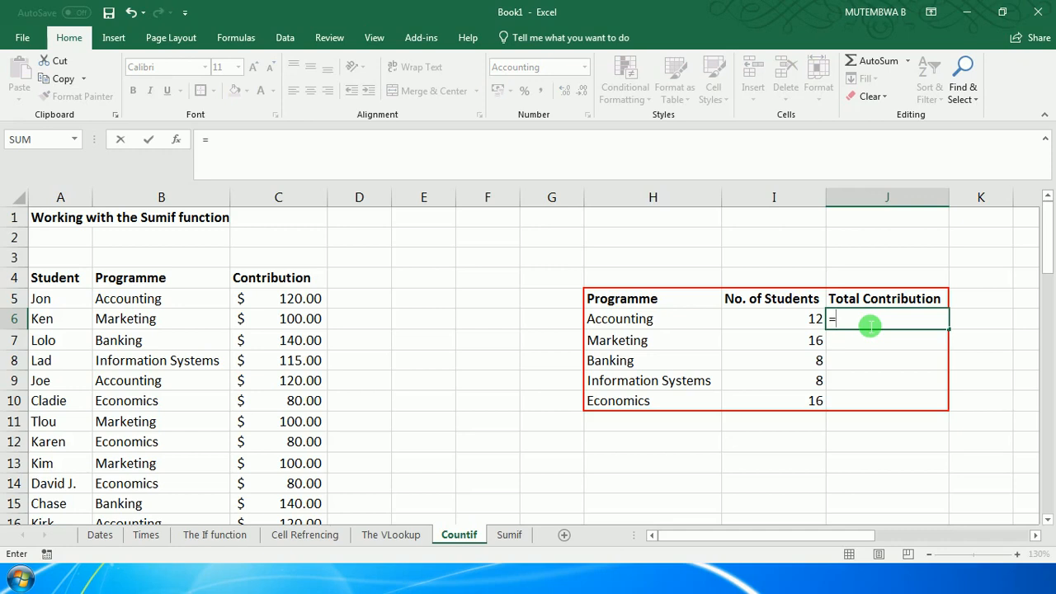
pyautogui.write('sum')
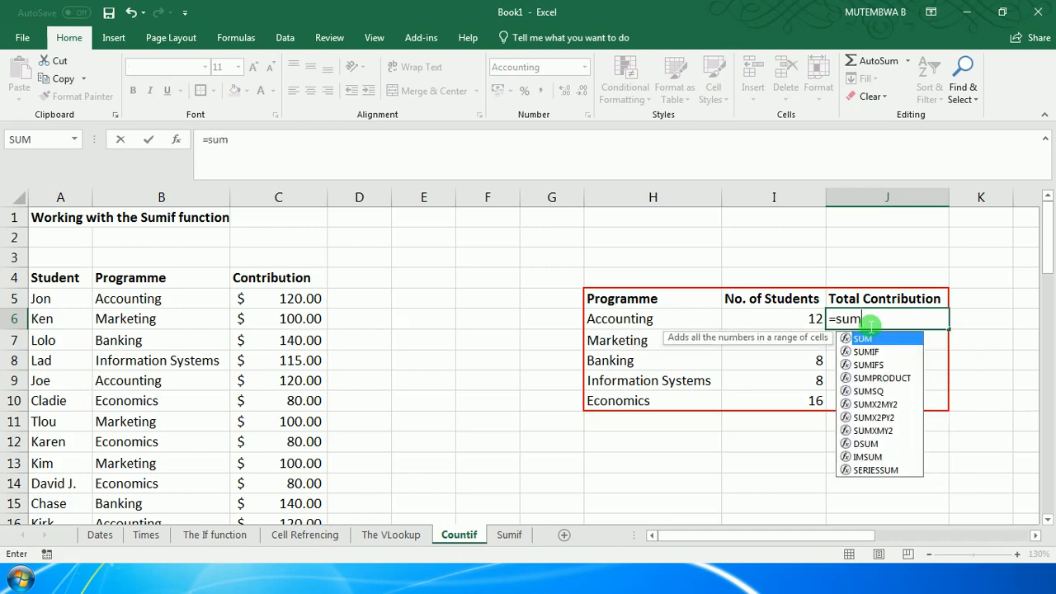
pyautogui.write('if(')
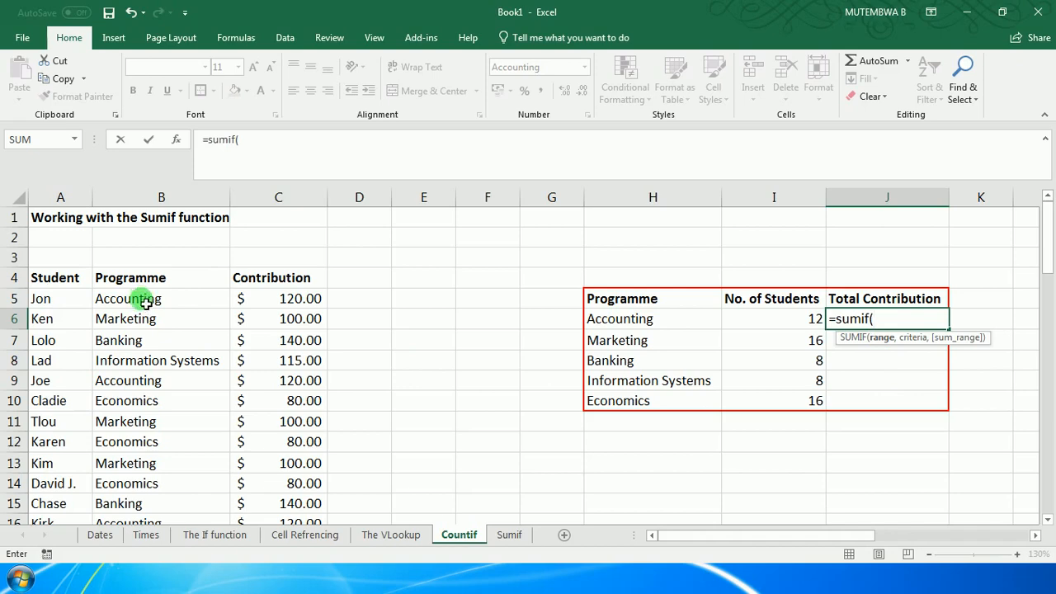
pyautogui.moveTo(145, 301); pyautogui.dragTo(136, 458)
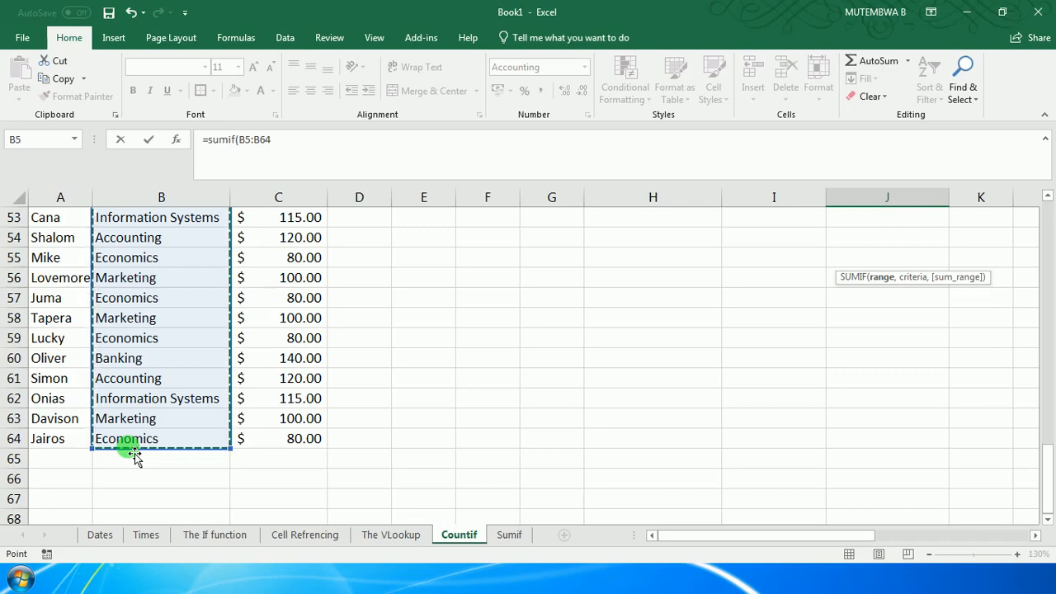
pyautogui.press('F4')
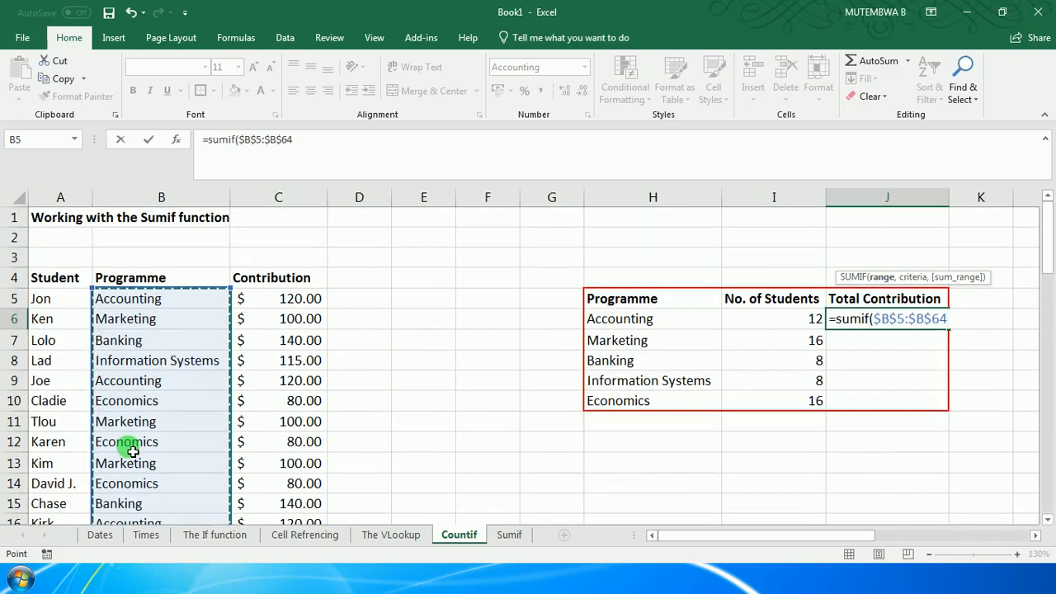
pyautogui.write(',')
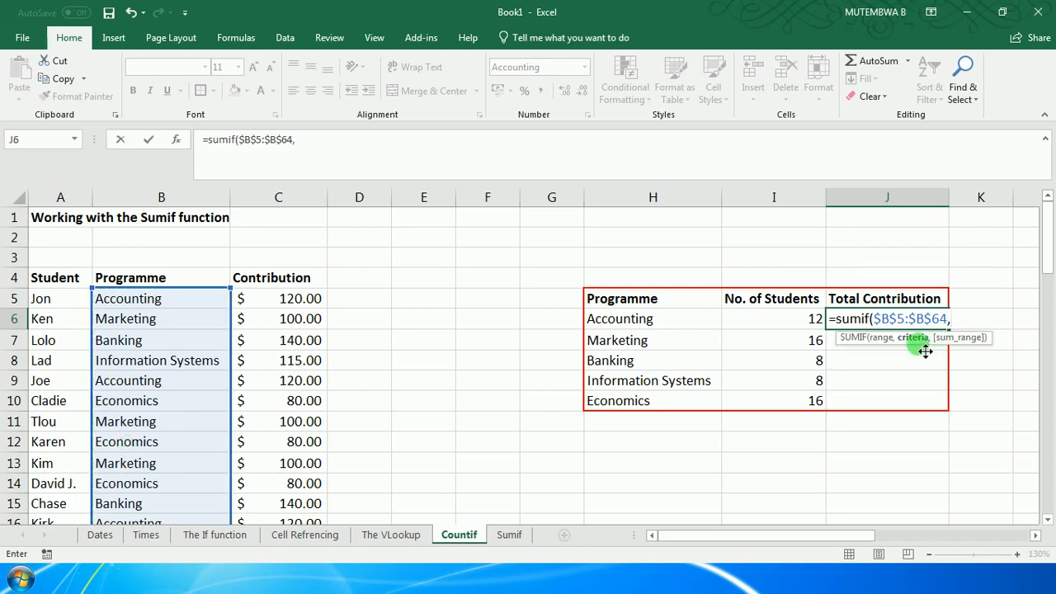
# - Complete the J6 SUMIF with H6 as the criteria and the absolute sum range $C$5:$C$64
pyautogui.click(648, 329)
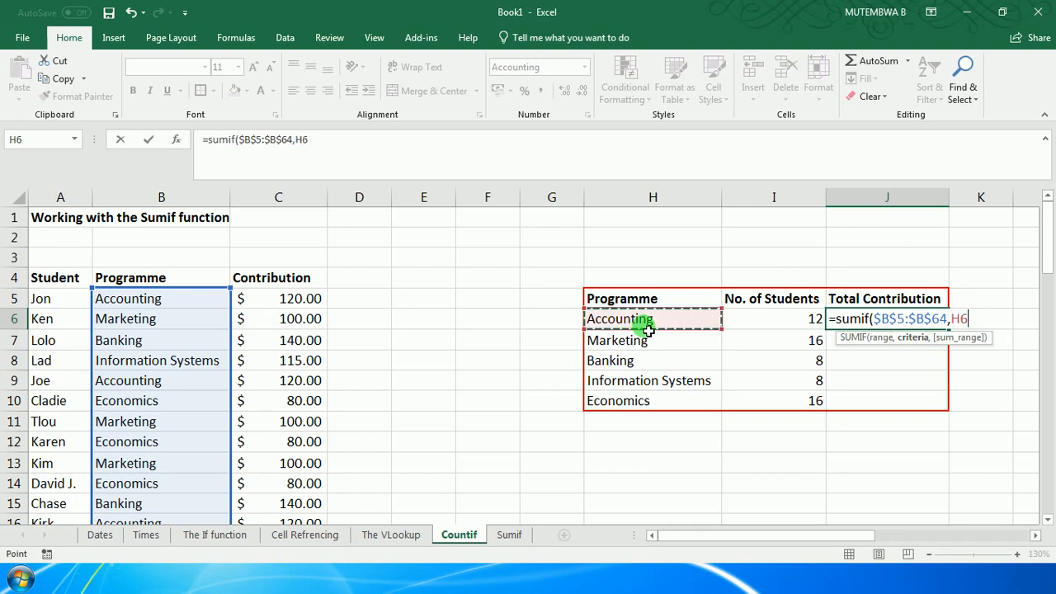
pyautogui.write(',')
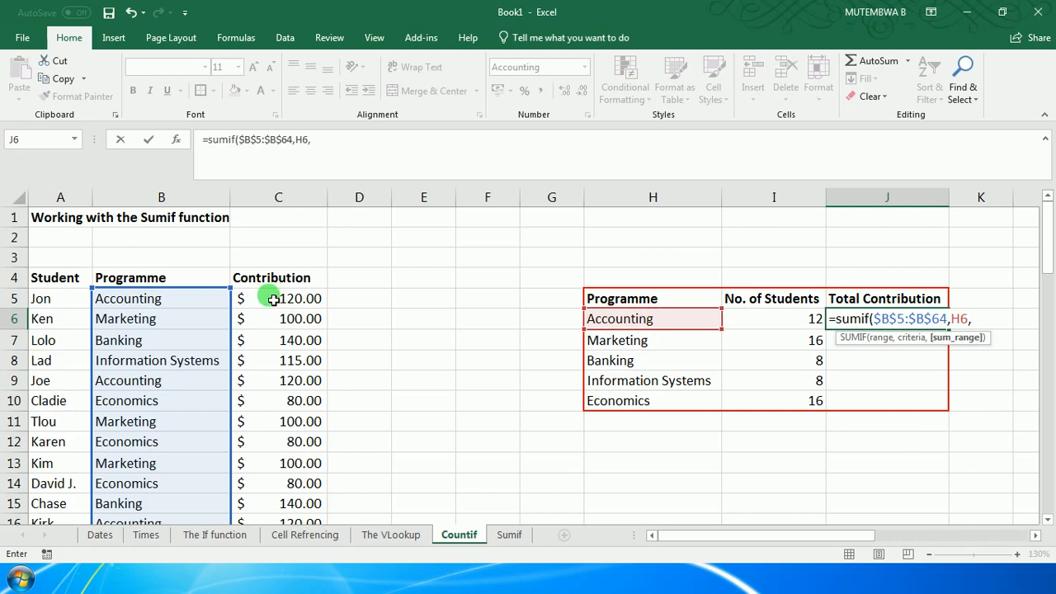
pyautogui.moveTo(273, 299); pyautogui.dragTo(302, 448)
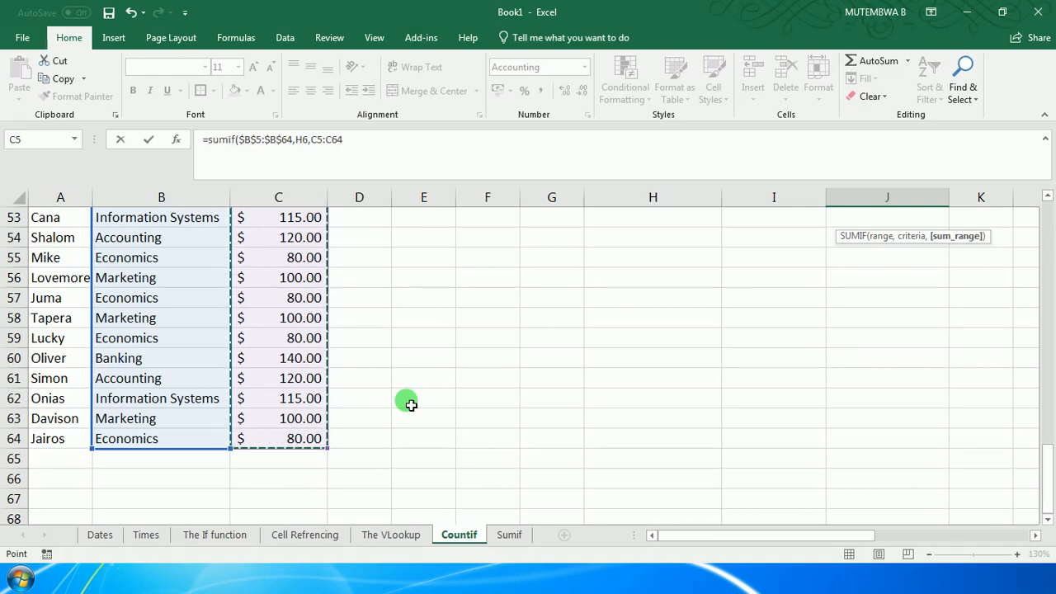
pyautogui.press('F4')
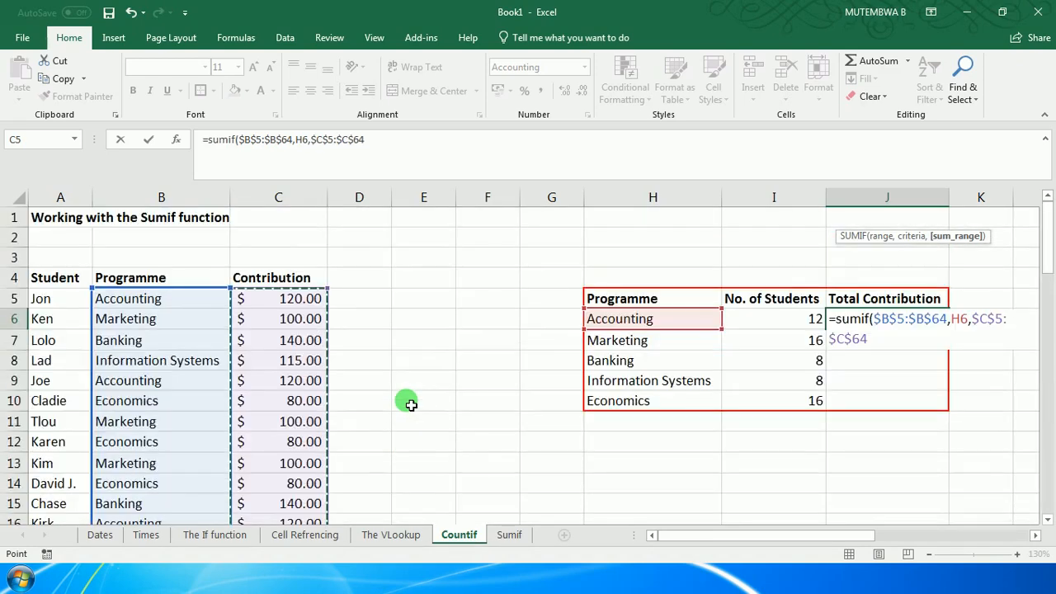
pyautogui.write(')')
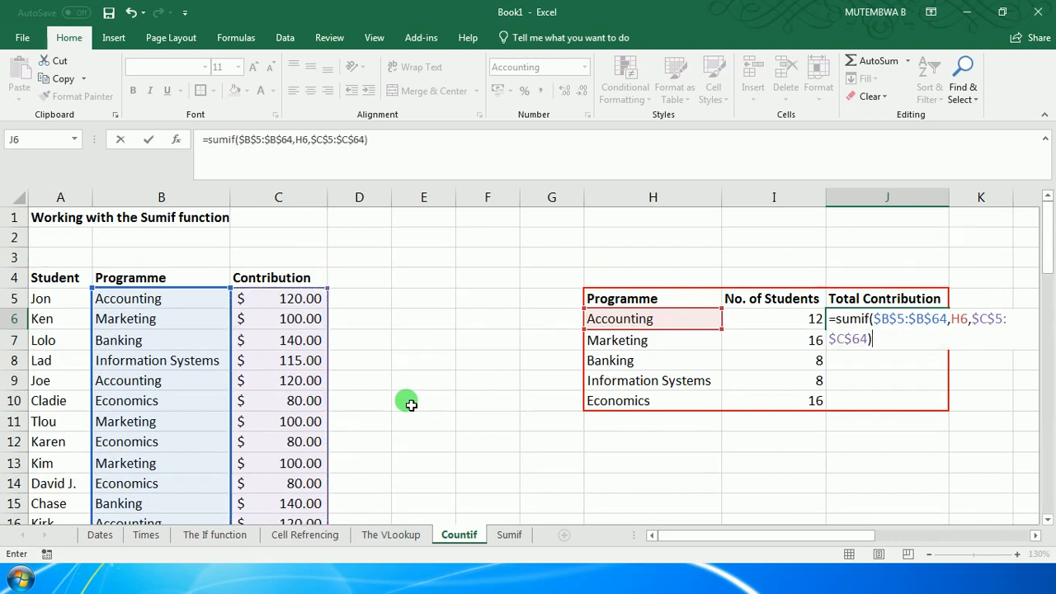
pyautogui.press('Return')
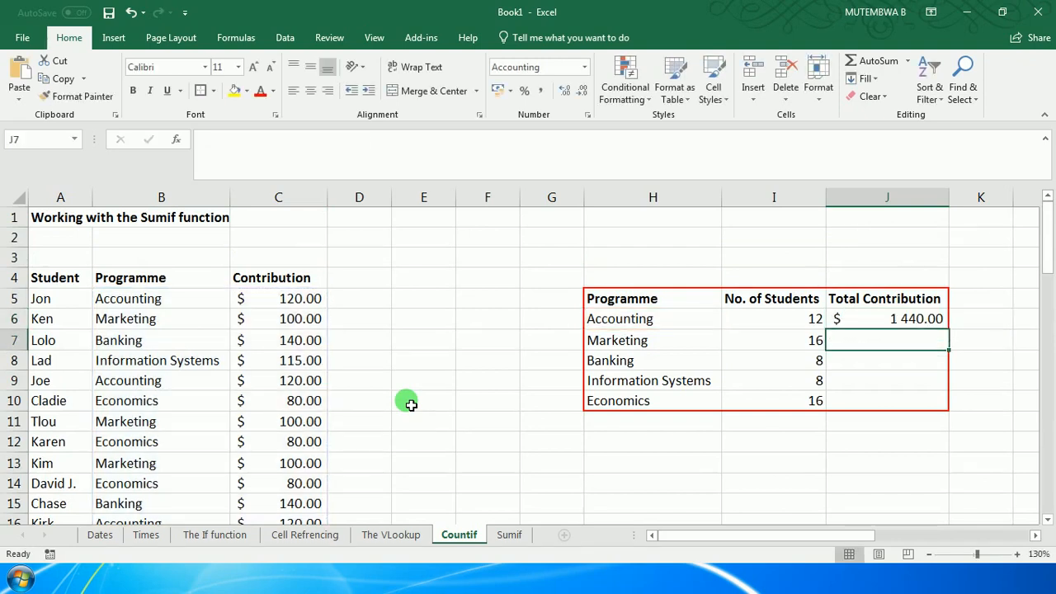
# - Fill the J6 SUMIF formula down to J10 so every programme gets its total contribution
pyautogui.click(922, 322)
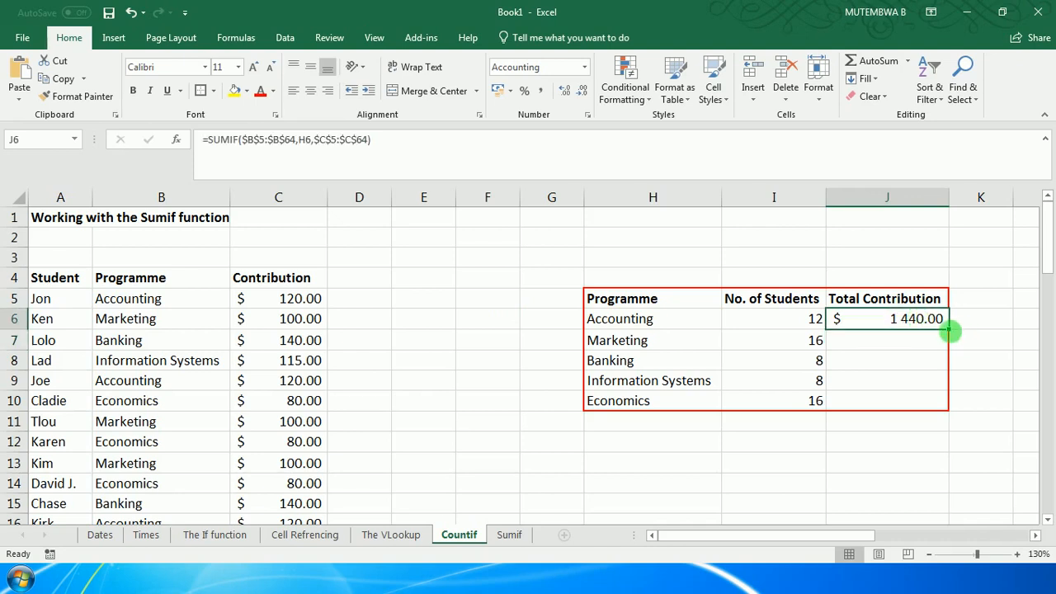
pyautogui.moveTo(954, 336); pyautogui.dragTo(942, 419)
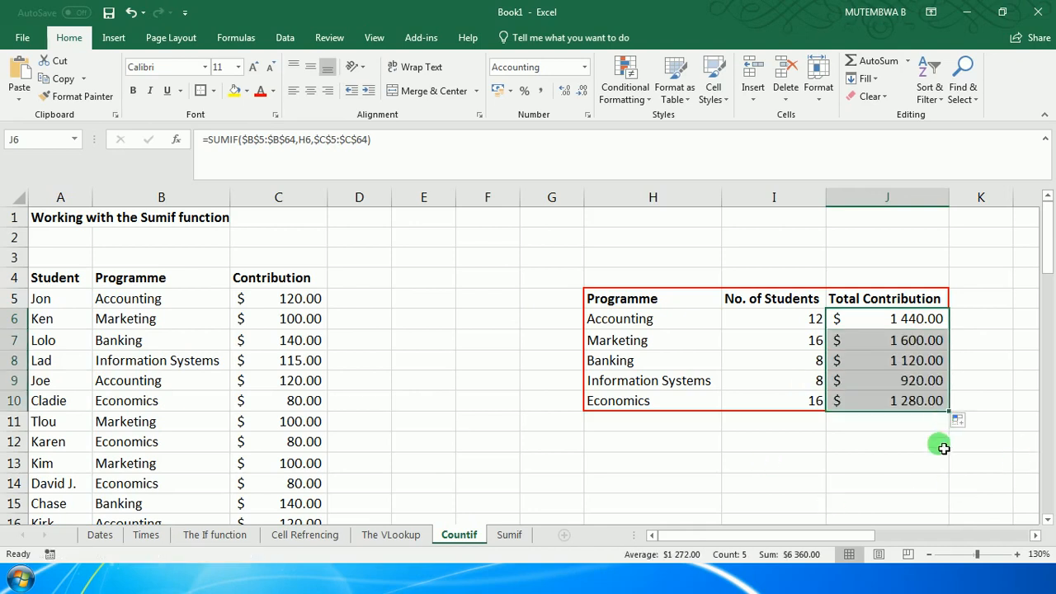
pyautogui.click(884, 455)
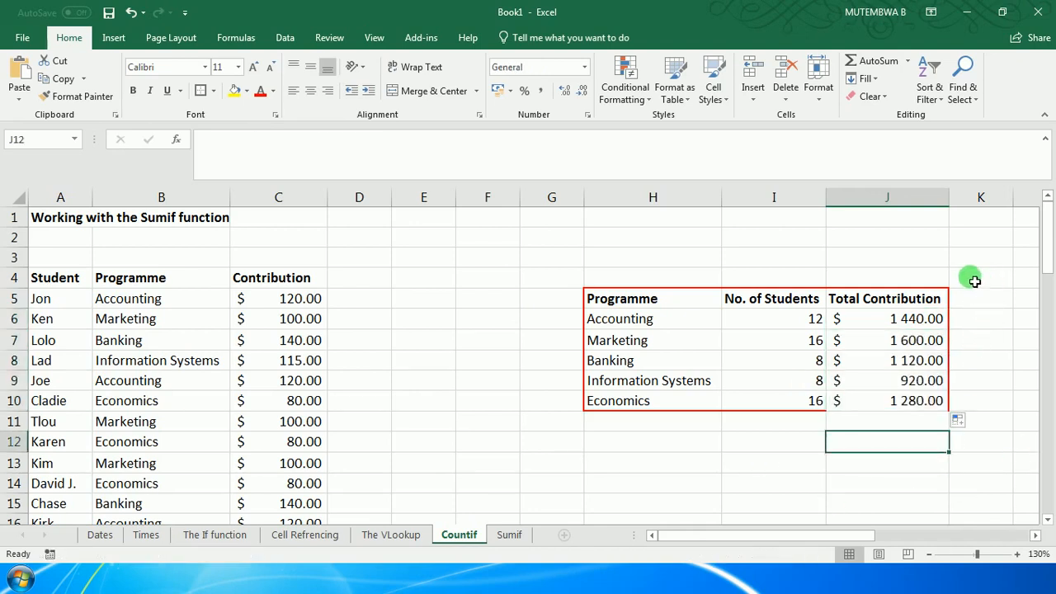